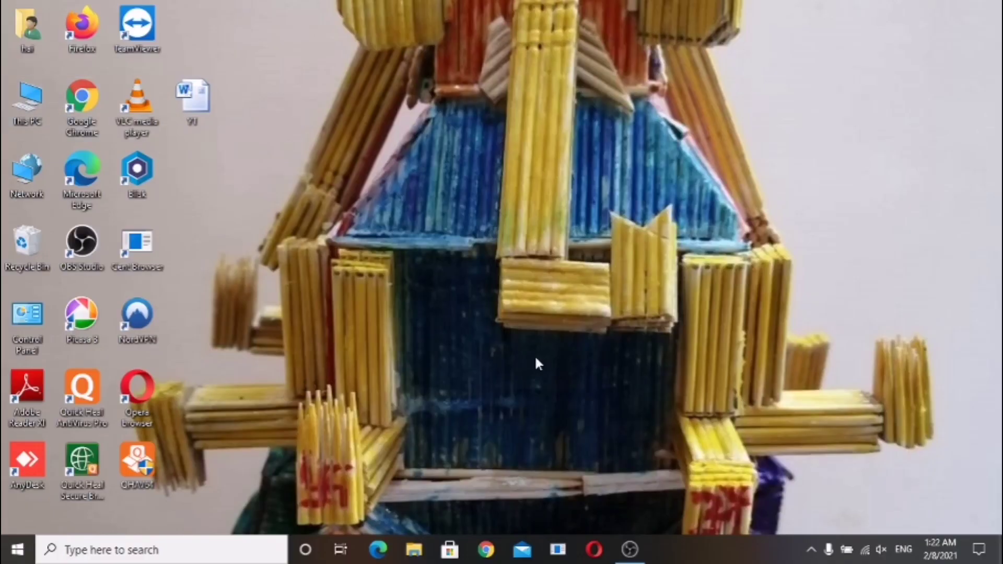
Refresh the Windows desktop three times from its right-click menu
{"action": "right_click", "coordinate": [444, 127]}
{"action": "left_click", "coordinate": [473, 175]}
{"action": "right_click", "coordinate": [429, 135]}
{"action": "left_click", "coordinate": [474, 178]}
{"action": "right_click", "coordinate": [431, 125]}
{"action": "left_click", "coordinate": [472, 167]}
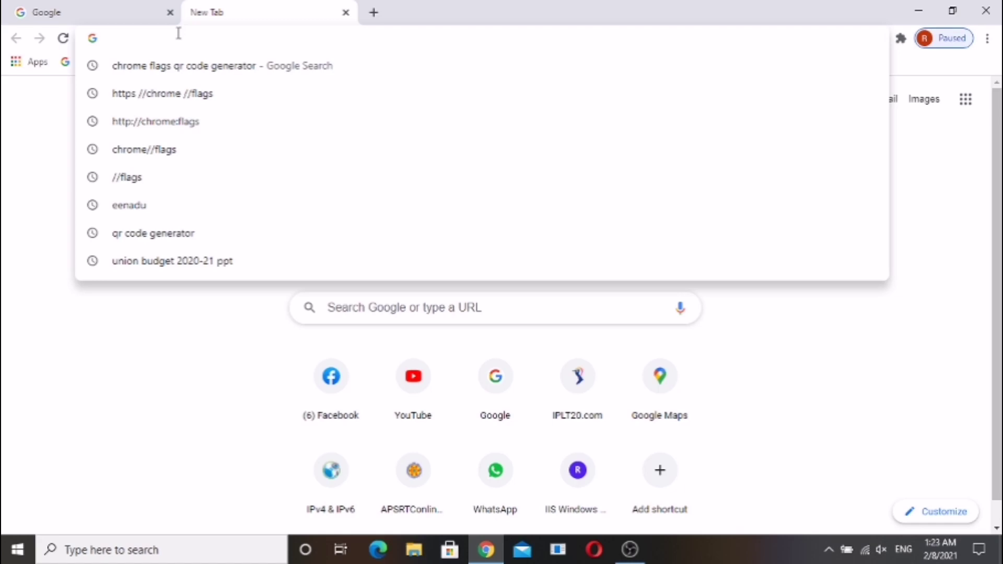
Load chrome://flags in the new tab and scroll down through the experiments list
{"action": "type", "text": "chrome"}
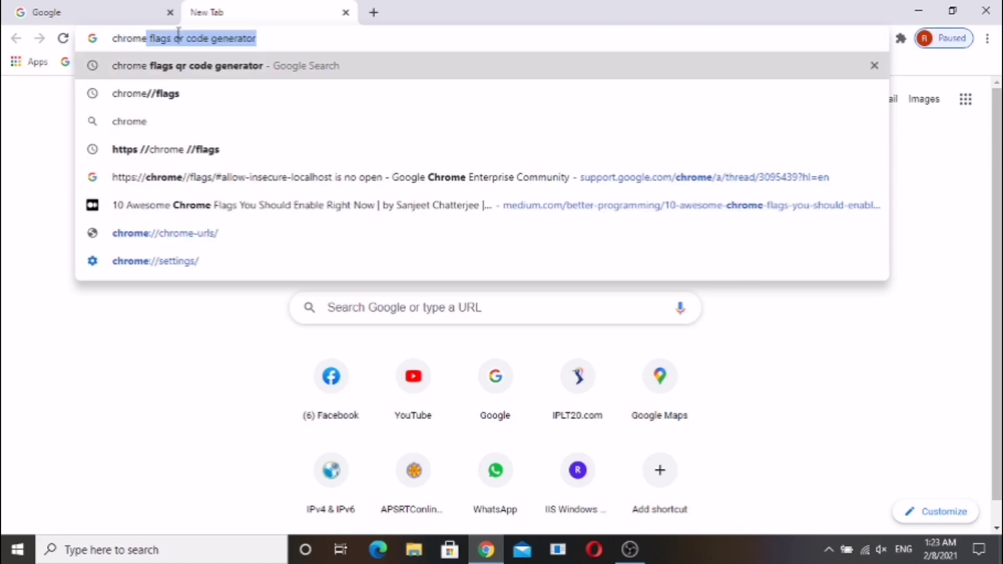
{"action": "type", "text": ":"}
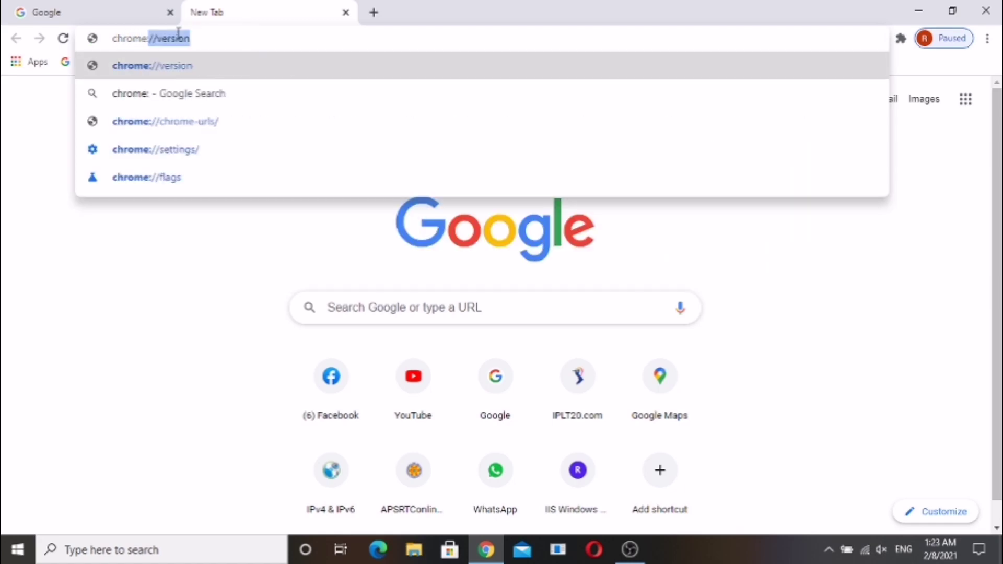
{"action": "type", "text": "//flags"}
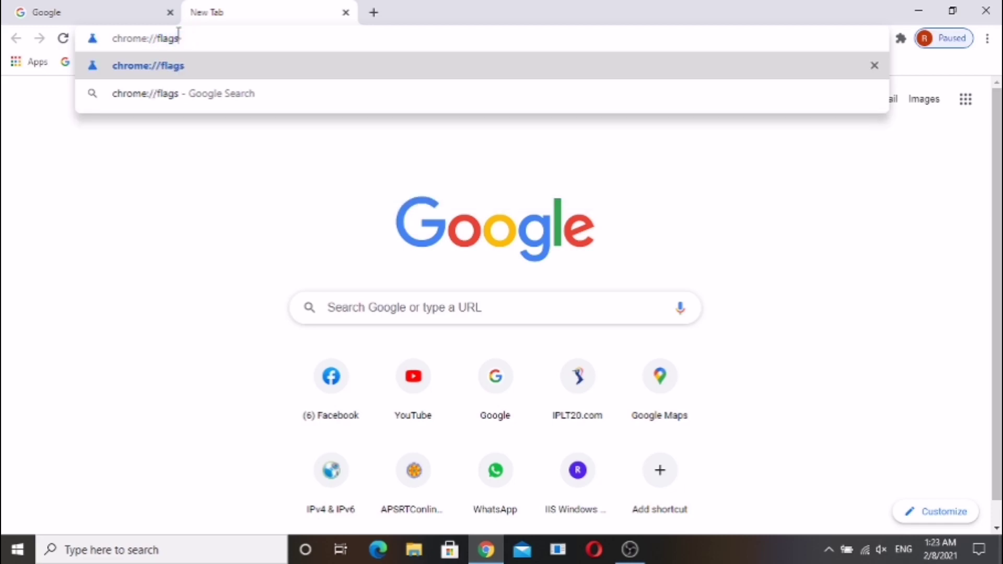
{"action": "key", "text": "Return"}
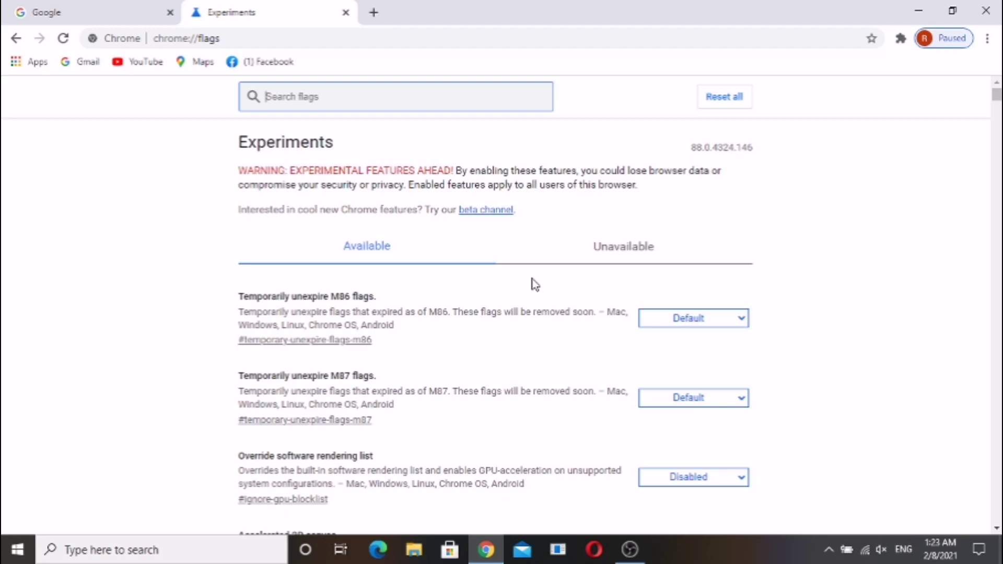
{"action": "scroll", "coordinate": [533, 273], "scroll_direction": "down", "scroll_amount": 3}
{"action": "scroll", "coordinate": [532, 269], "scroll_direction": "down", "scroll_amount": 15}
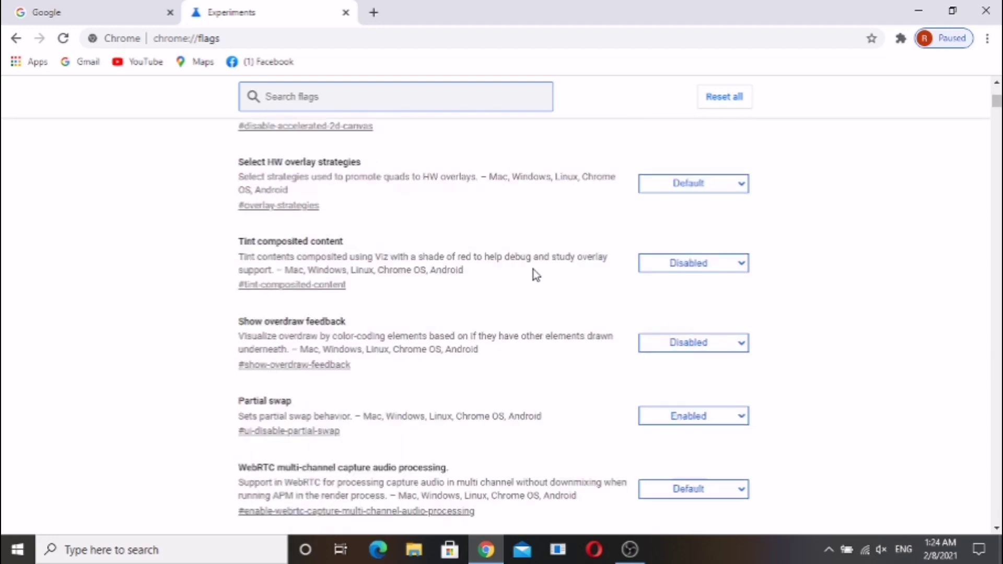
{"action": "scroll", "coordinate": [535, 274], "scroll_direction": "down", "scroll_amount": 15}
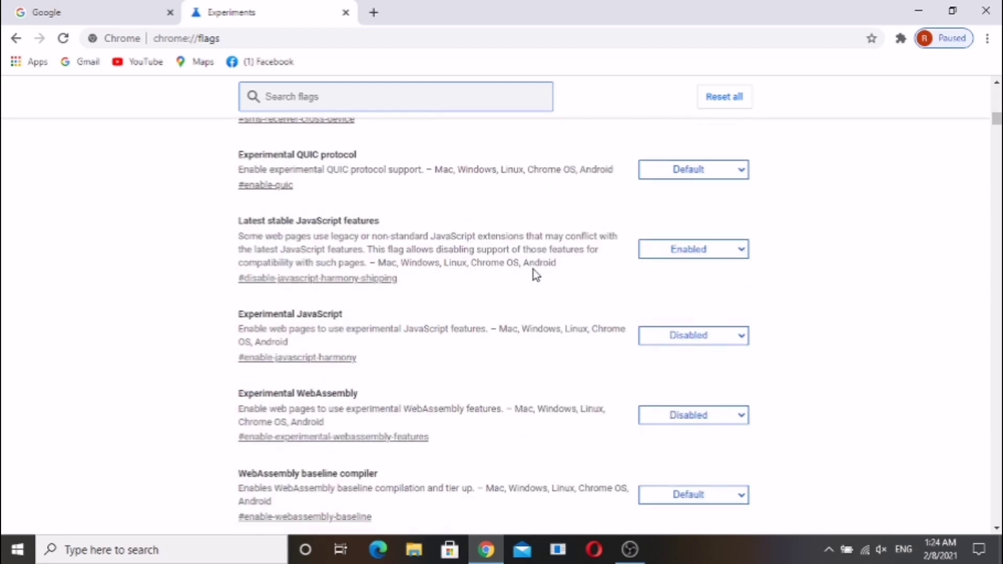
{"action": "scroll", "coordinate": [535, 274], "scroll_direction": "down", "scroll_amount": 15}
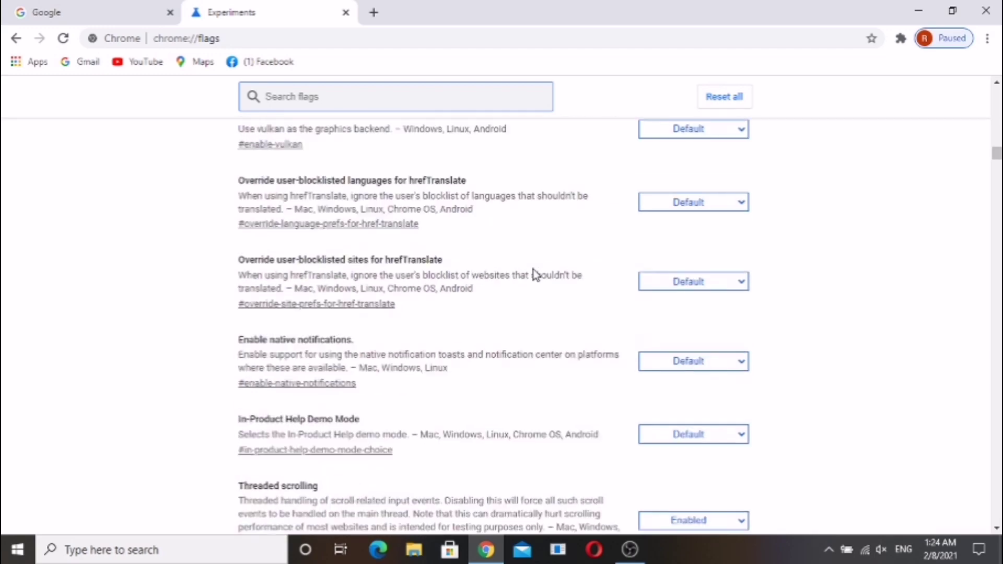
{"action": "scroll", "coordinate": [535, 274], "scroll_direction": "down", "scroll_amount": 15}
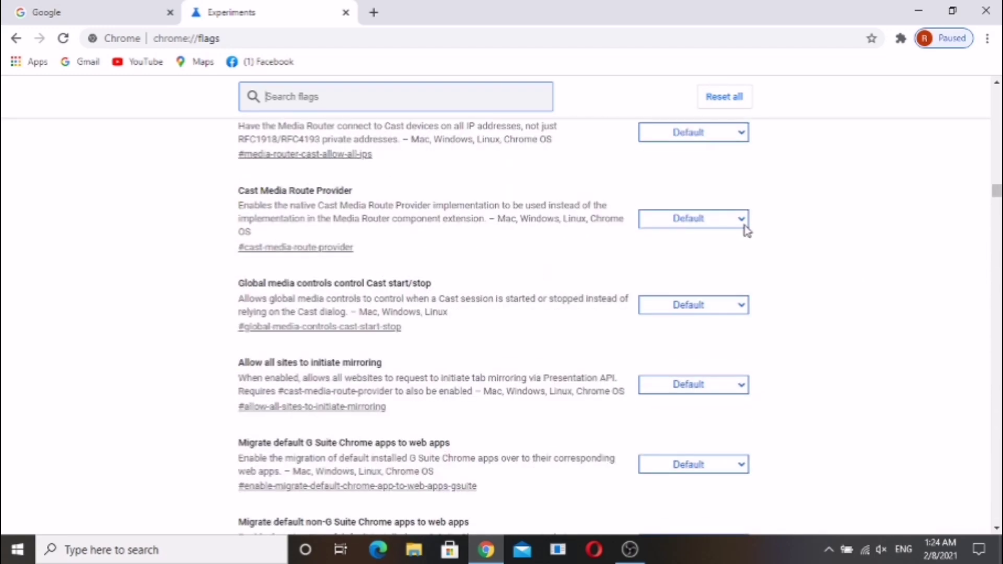
{"action": "left_click", "coordinate": [744, 225]}
{"action": "left_click_drag", "start_coordinate": [996, 192], "coordinate": [995, 94]}
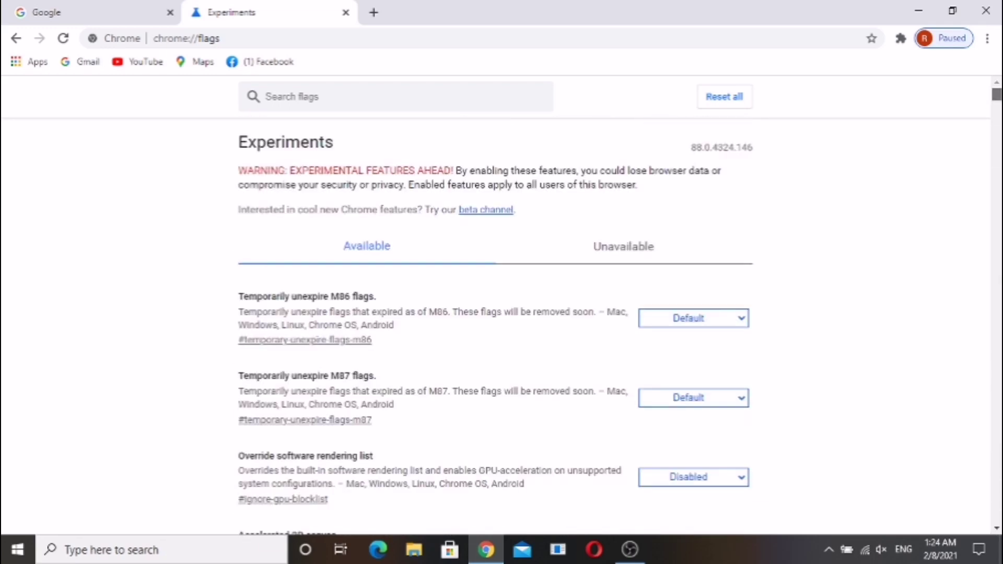
Search the flags for 'qr co' and highlight the Enable sharing page via QR Code title
{"action": "left_click", "coordinate": [393, 103]}
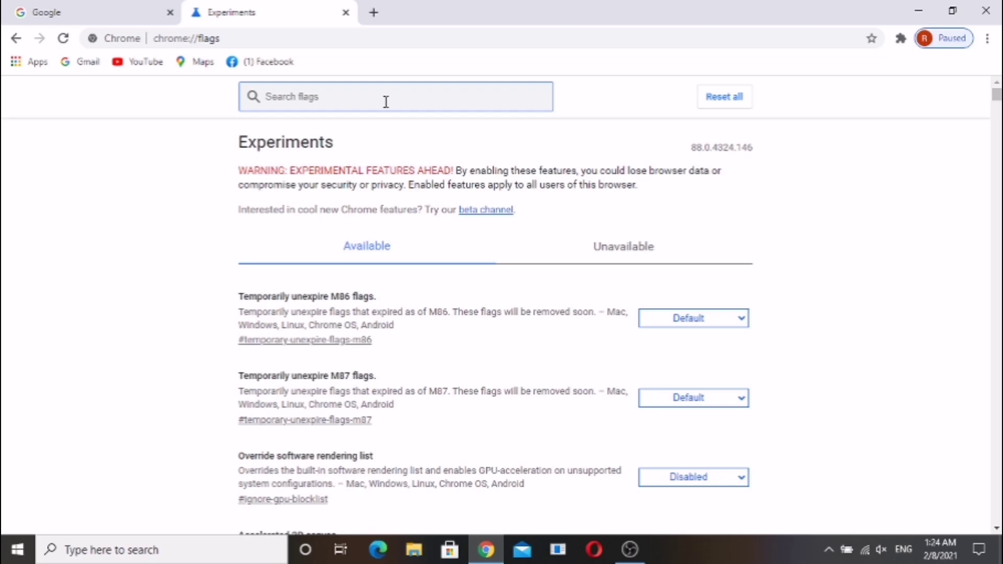
{"action": "type", "text": "qr code"}
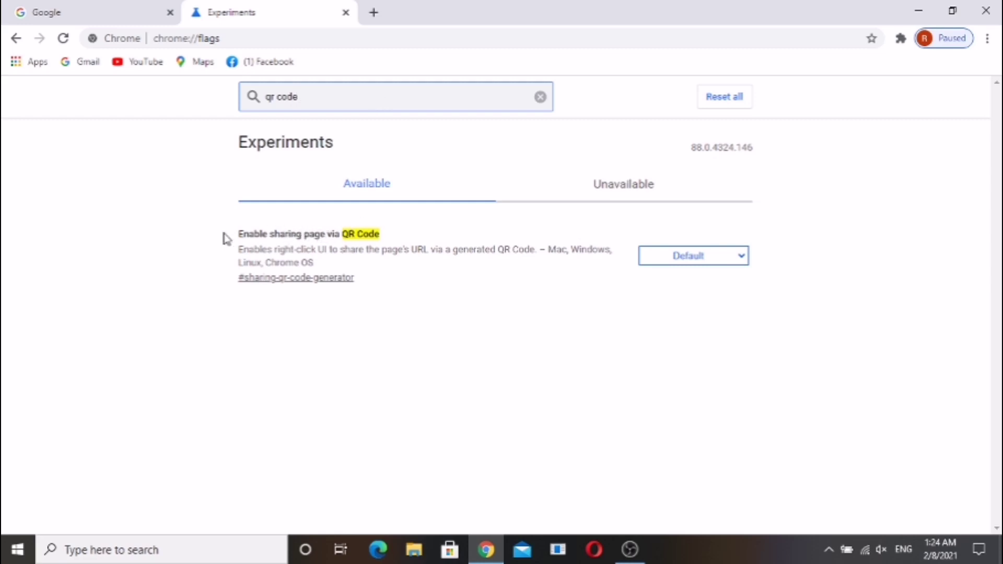
{"action": "left_click_drag", "start_coordinate": [229, 235], "coordinate": [238, 233]}
{"action": "left_click", "coordinate": [245, 233]}
{"action": "left_click", "coordinate": [277, 230]}
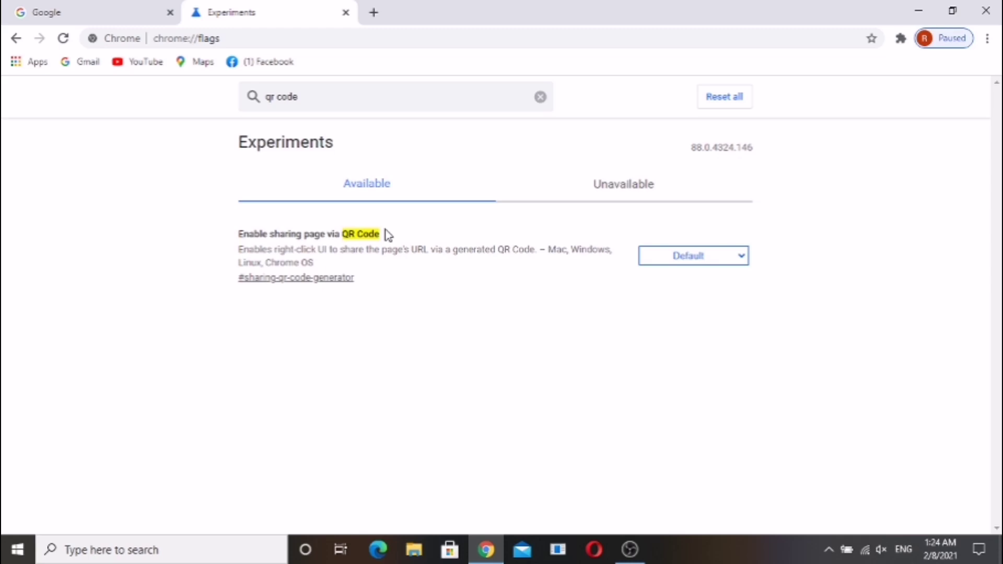
{"action": "left_click_drag", "start_coordinate": [385, 238], "coordinate": [245, 231]}
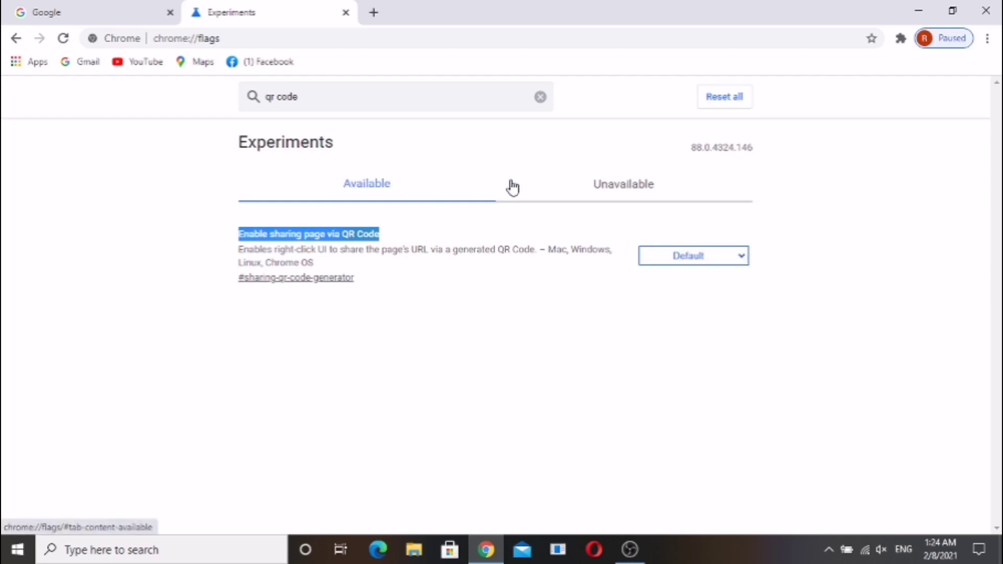
Set the Enable sharing page via QR Code flag to Enabled and relaunch Chrome
{"action": "left_click", "coordinate": [747, 261]}
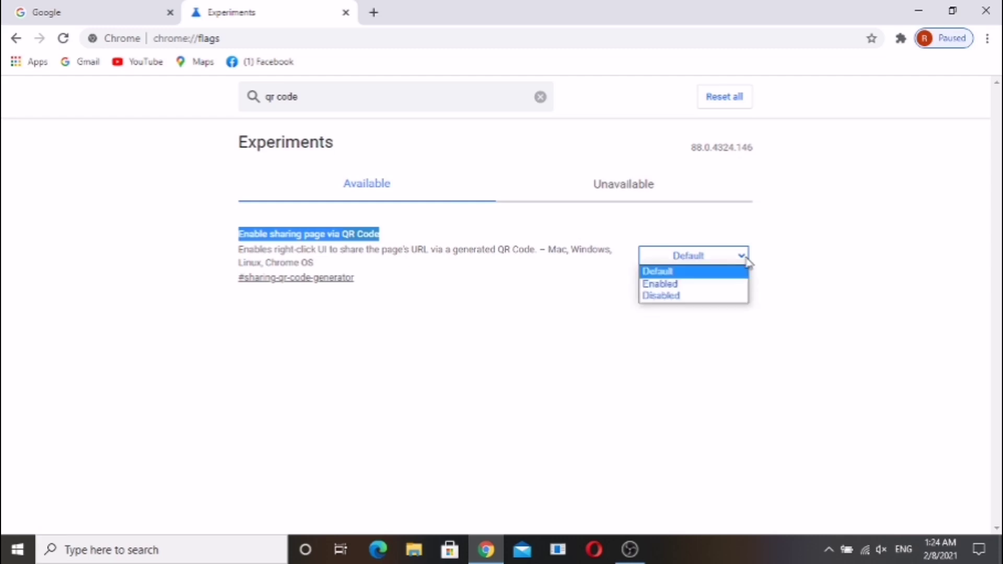
{"action": "left_click", "coordinate": [662, 286]}
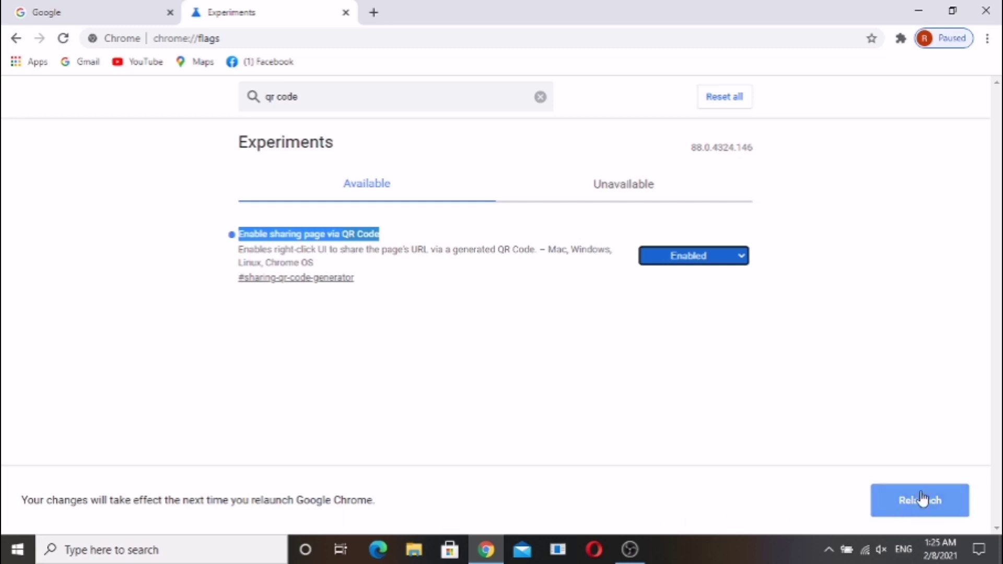
{"action": "left_click", "coordinate": [942, 514]}
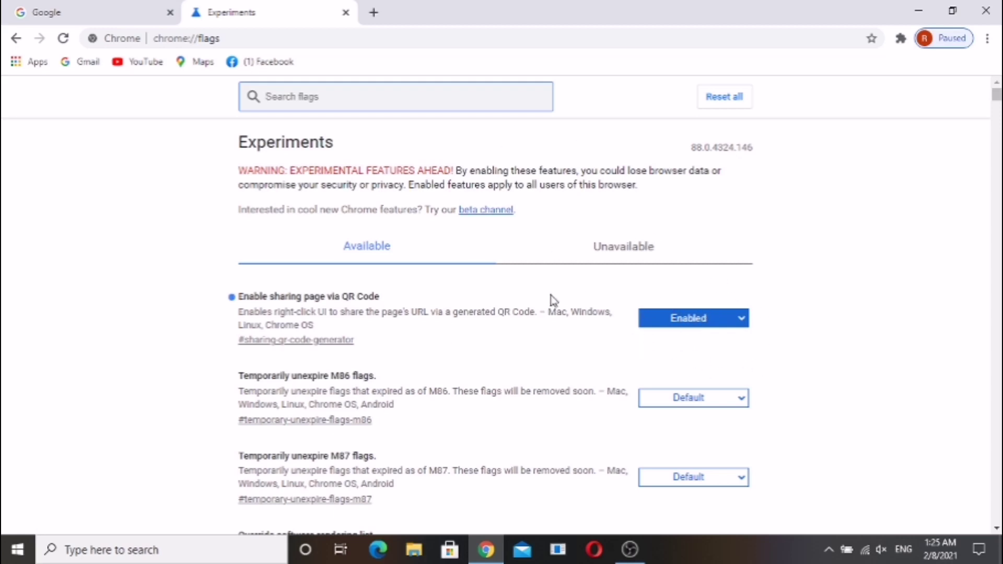
{"action": "scroll", "coordinate": [553, 301], "scroll_direction": "down", "scroll_amount": 15}
{"action": "scroll", "coordinate": [554, 301], "scroll_direction": "up", "scroll_amount": 15}
{"action": "left_click", "coordinate": [116, 6]}
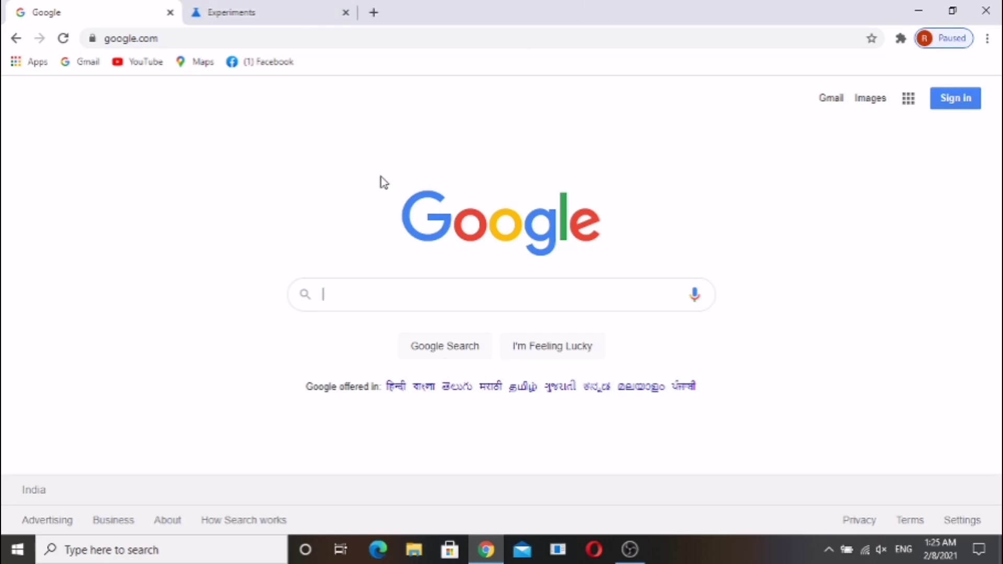
{"action": "left_click", "coordinate": [249, 40]}
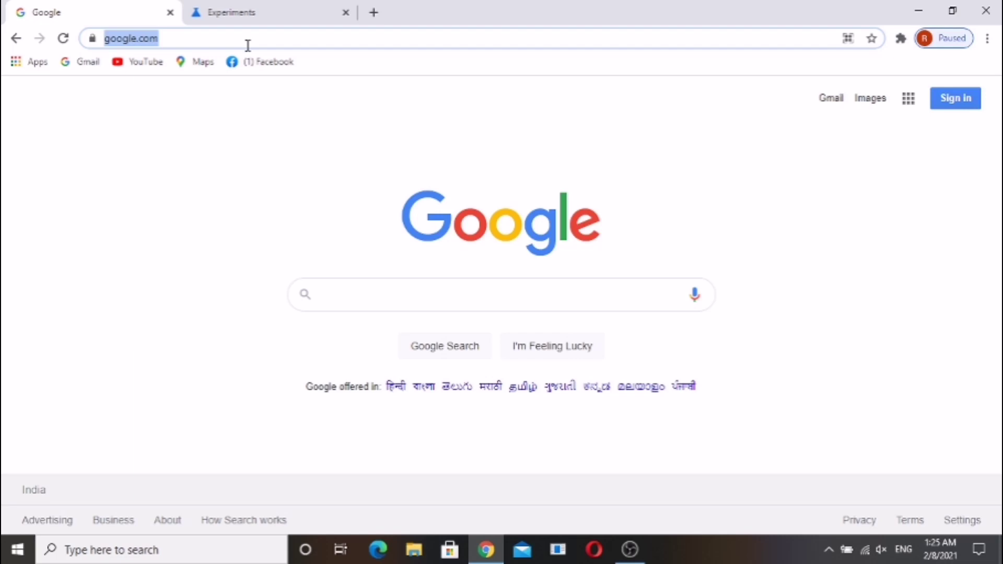
{"action": "type", "text": "www."}
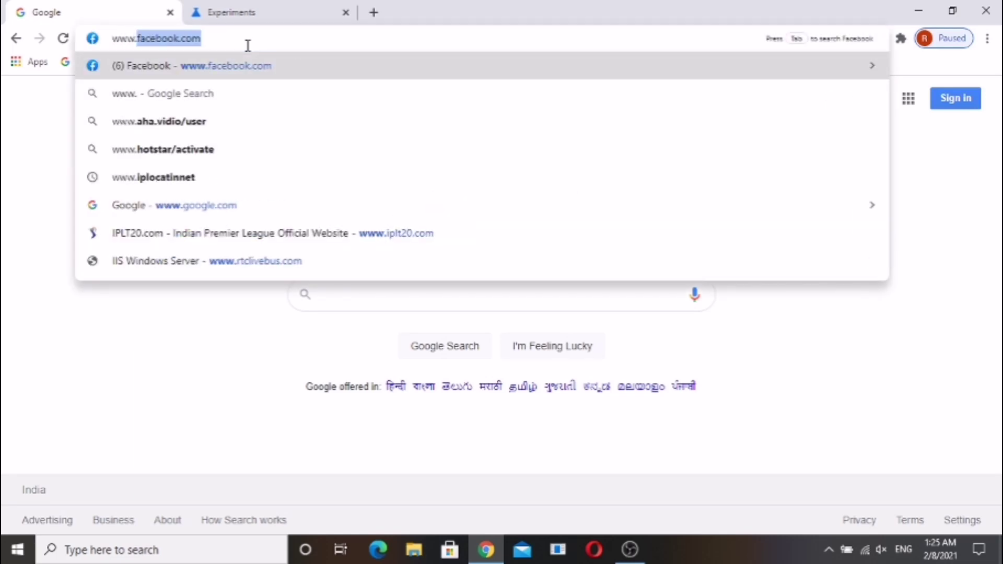
{"action": "type", "text": "youtube.com"}
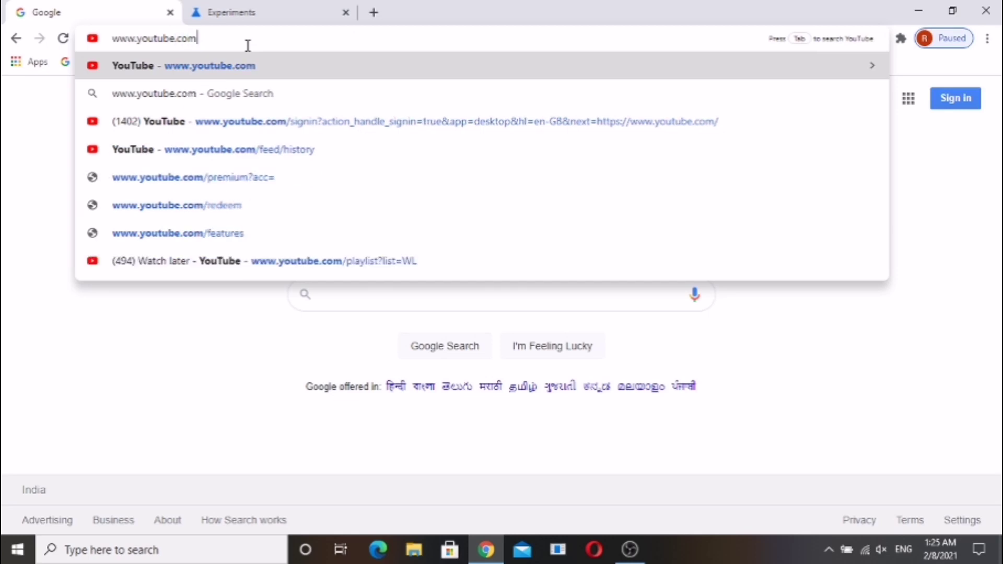
{"action": "key", "text": "Return"}
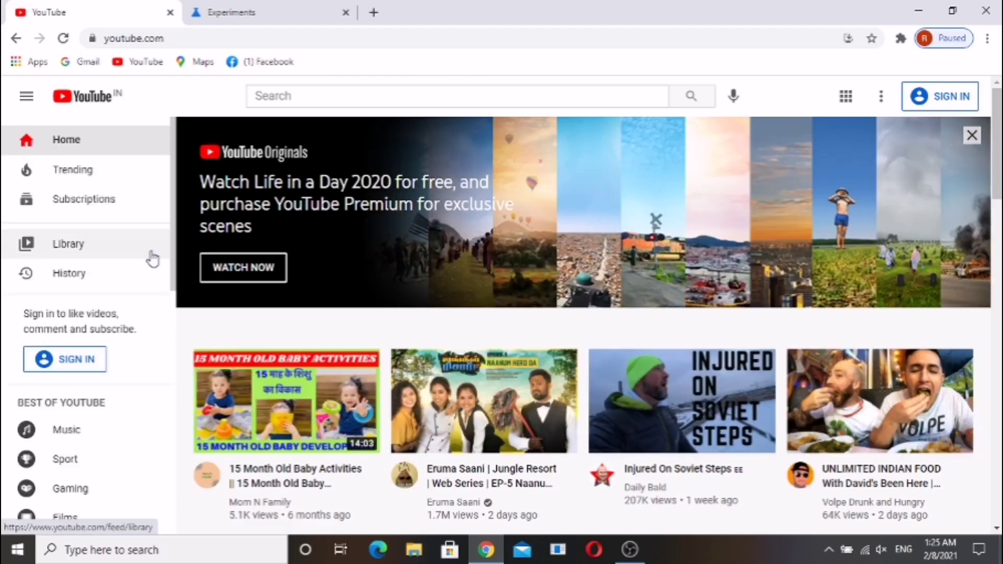
Bring up the YouTube page's context menu showing 'Create QR code for this page'
{"action": "right_click", "coordinate": [307, 321]}
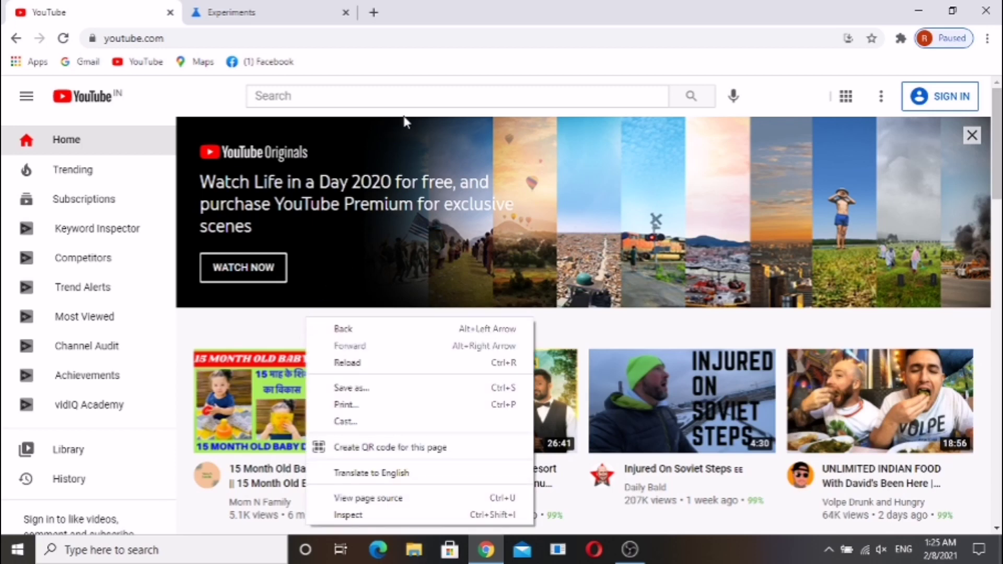
{"action": "right_click", "coordinate": [792, 109]}
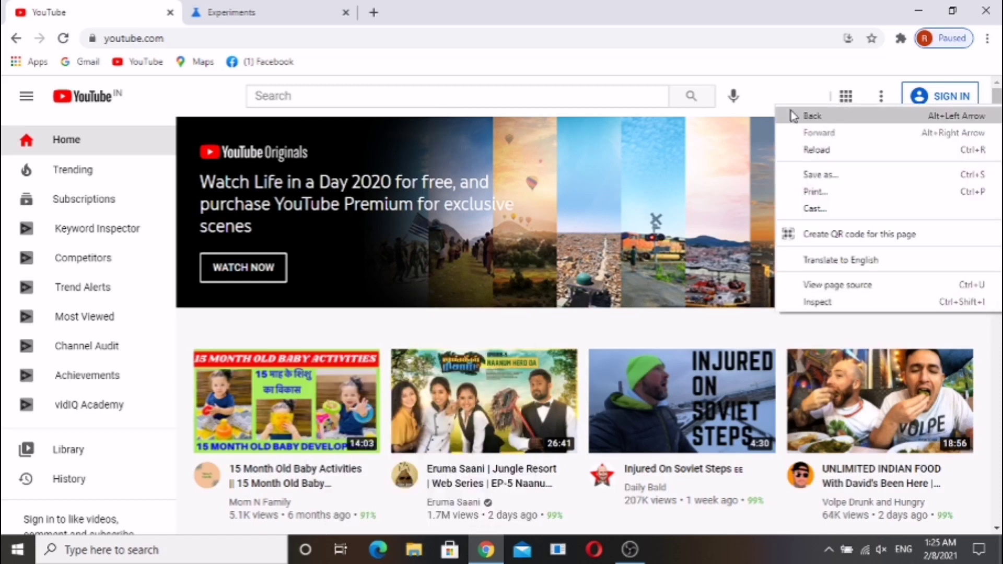
{"action": "right_click", "coordinate": [479, 236]}
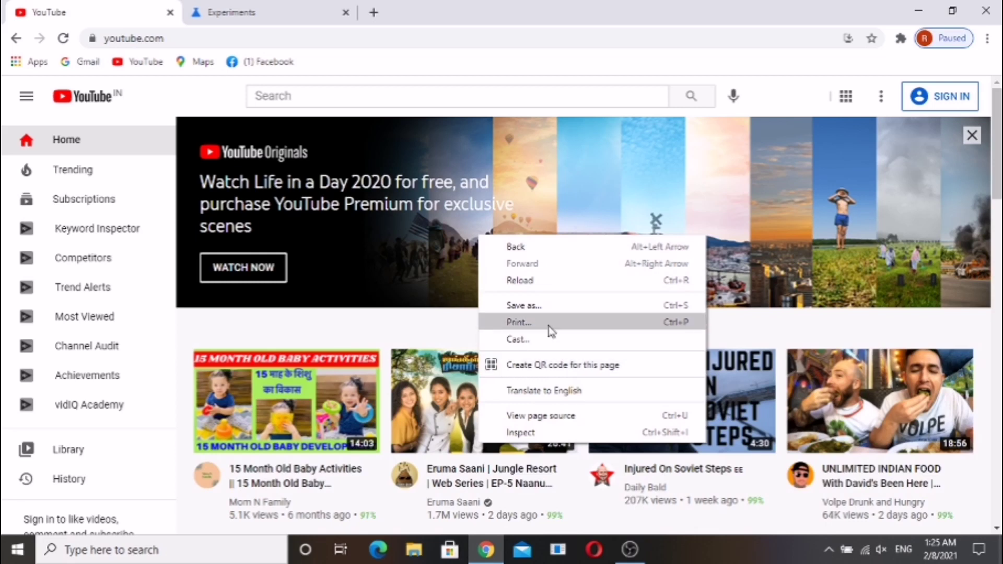
{"action": "left_click", "coordinate": [538, 365]}
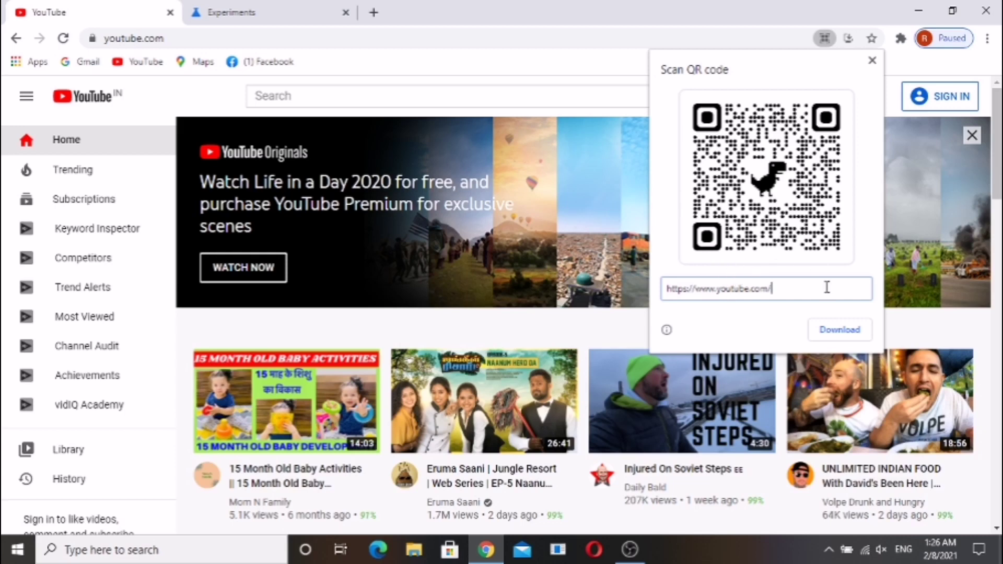
{"action": "left_click", "coordinate": [794, 299]}
{"action": "left_click", "coordinate": [834, 335]}
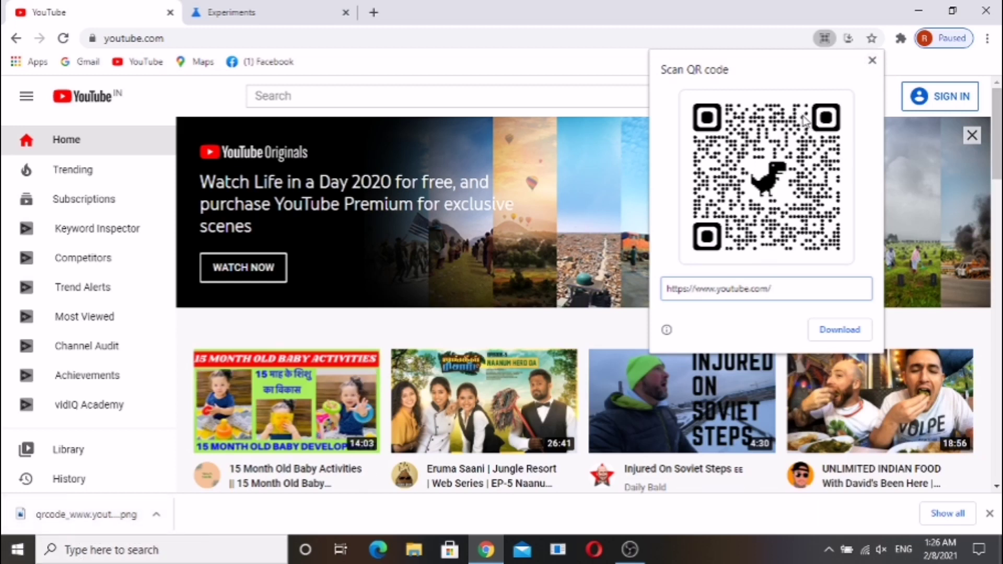
{"action": "left_click", "coordinate": [870, 61]}
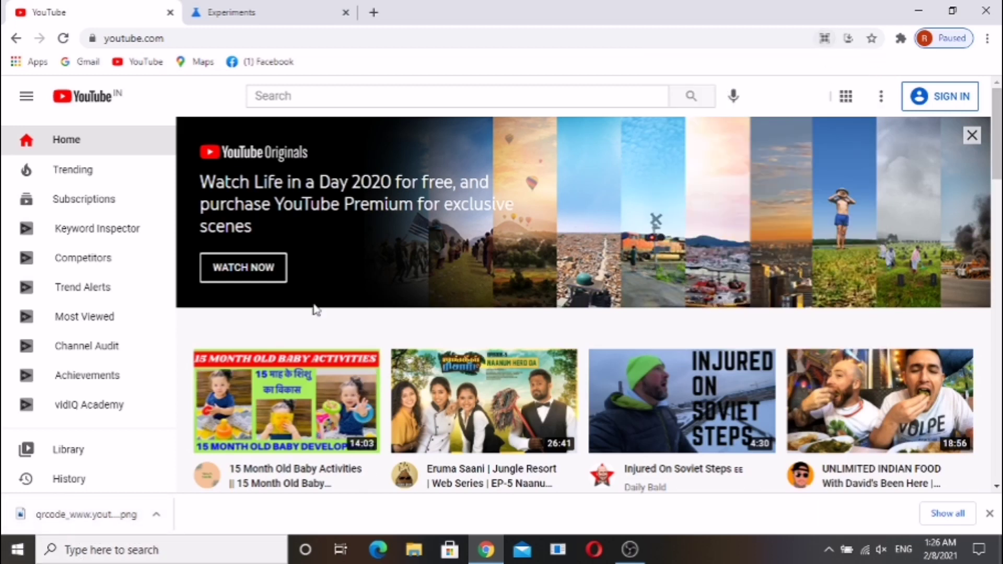
{"action": "left_click", "coordinate": [103, 518]}
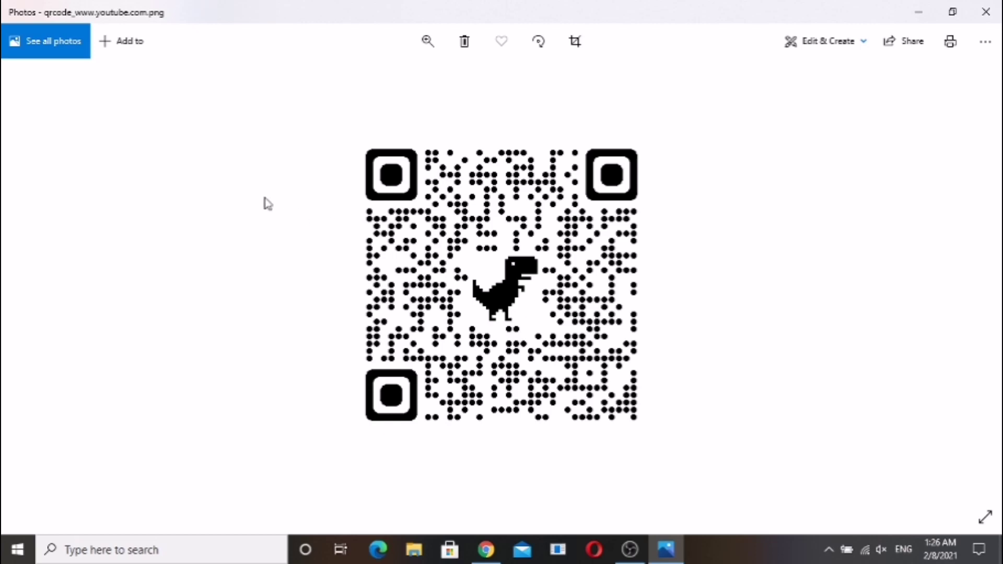
{"action": "left_click", "coordinate": [996, 7]}
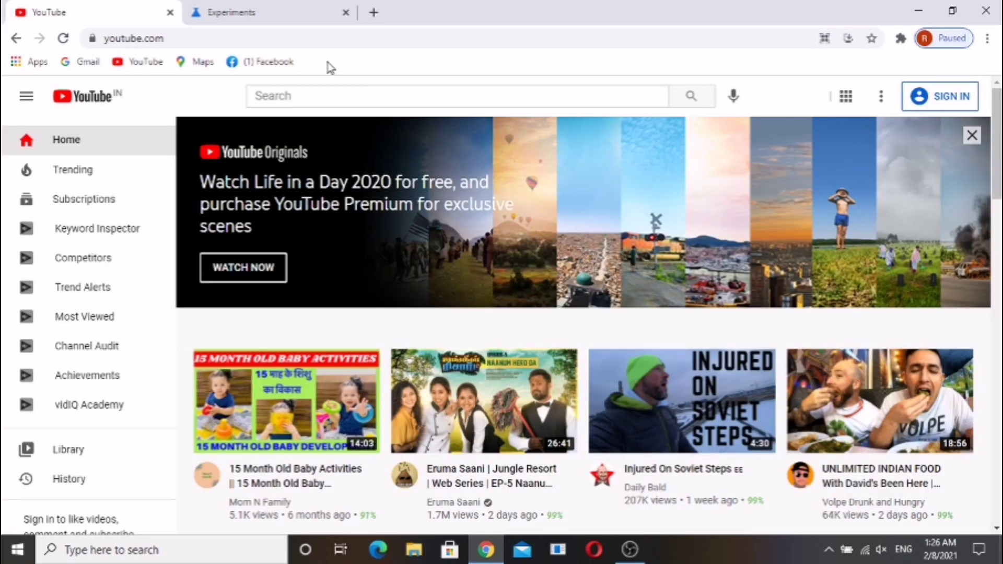
Switch to the Experiments tab and back to YouTube, then scroll the YouTube page
{"action": "left_click", "coordinate": [258, 11]}
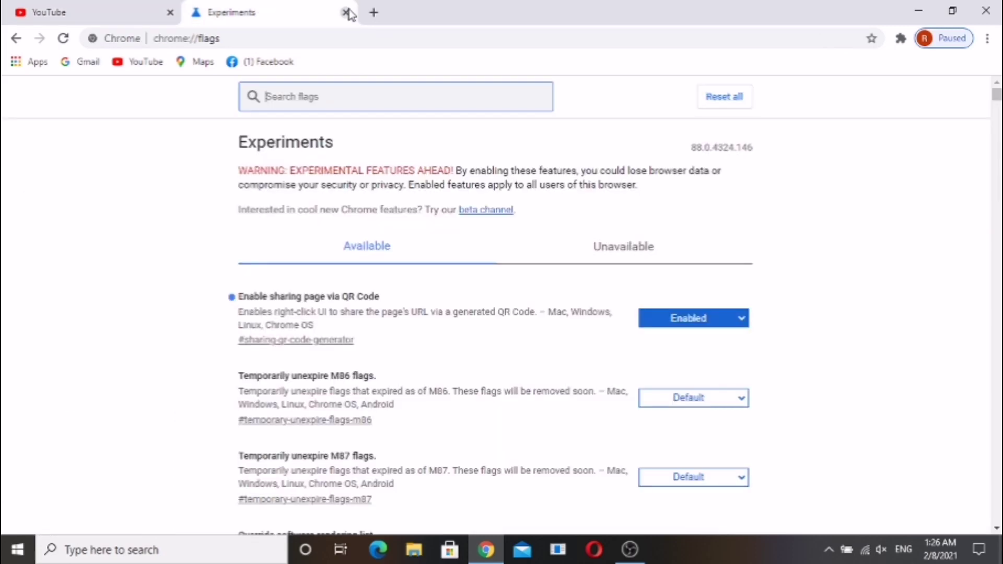
{"action": "left_click", "coordinate": [111, 8]}
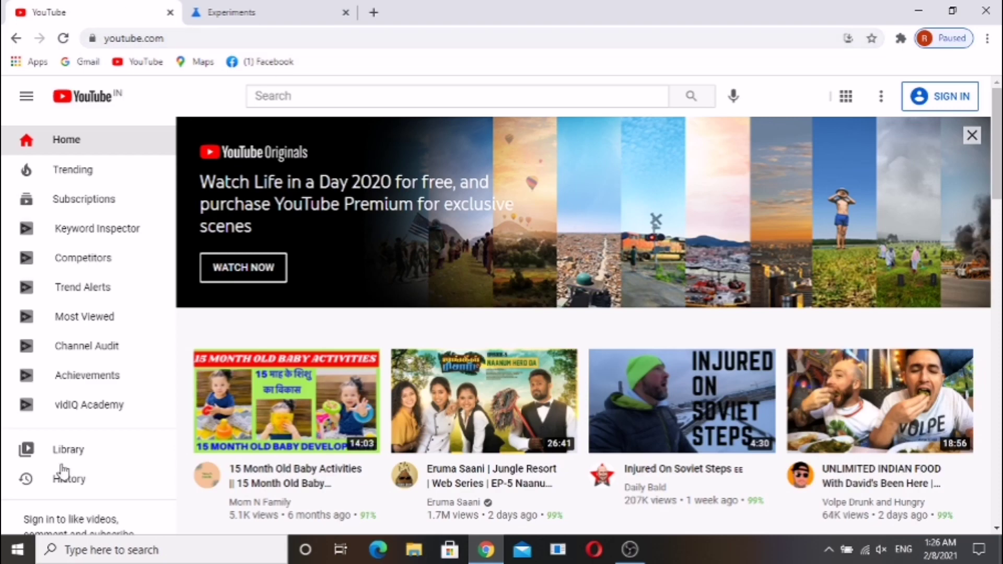
{"action": "scroll", "coordinate": [437, 384], "scroll_direction": "down", "scroll_amount": 5}
{"action": "scroll", "coordinate": [437, 384], "scroll_direction": "down", "scroll_amount": 1}
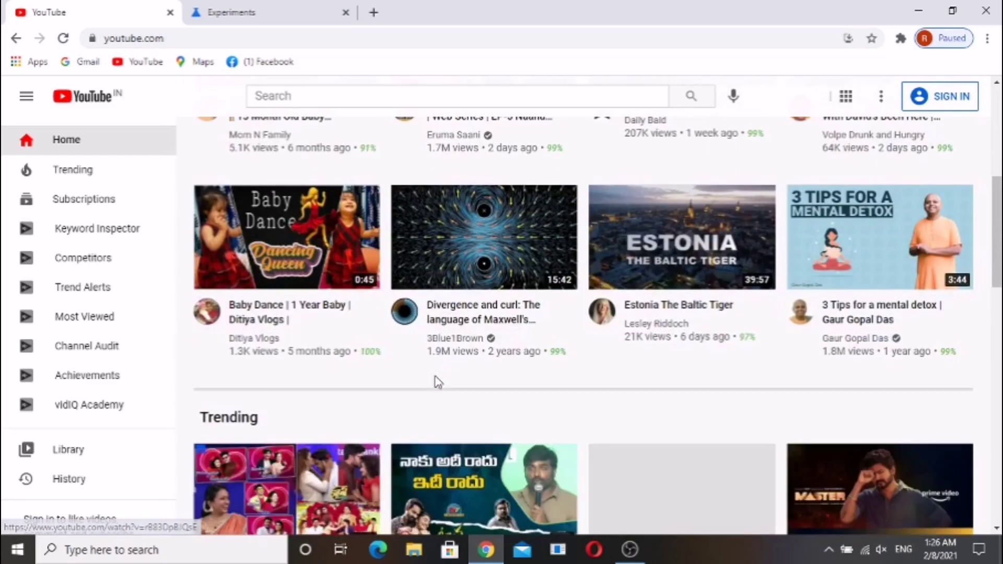
{"action": "scroll", "coordinate": [436, 381], "scroll_direction": "up", "scroll_amount": 7}
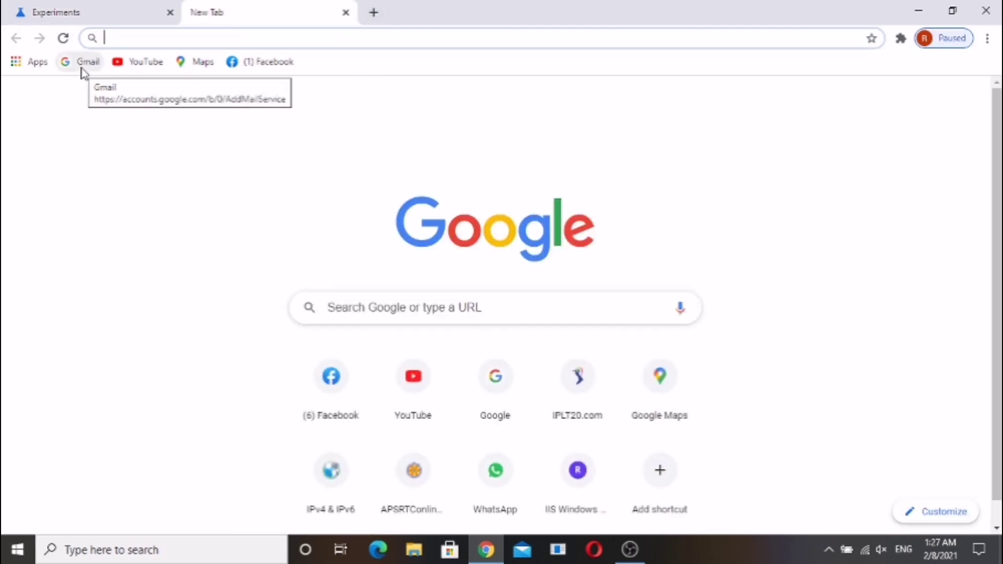
Open Gmail, start a new message, and enter your own e-mail address as recipient
{"action": "left_click", "coordinate": [82, 69]}
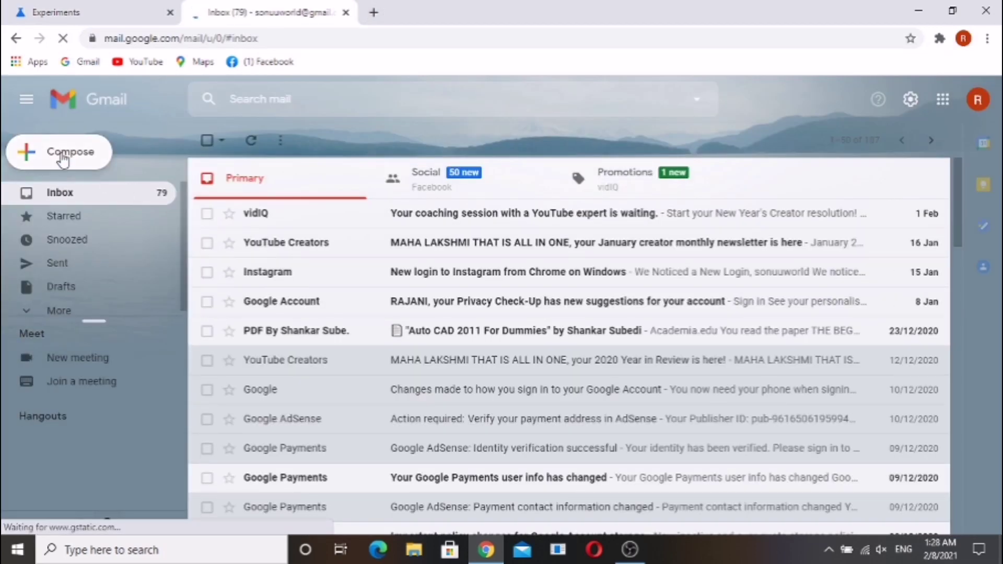
{"action": "key", "text": "c"}
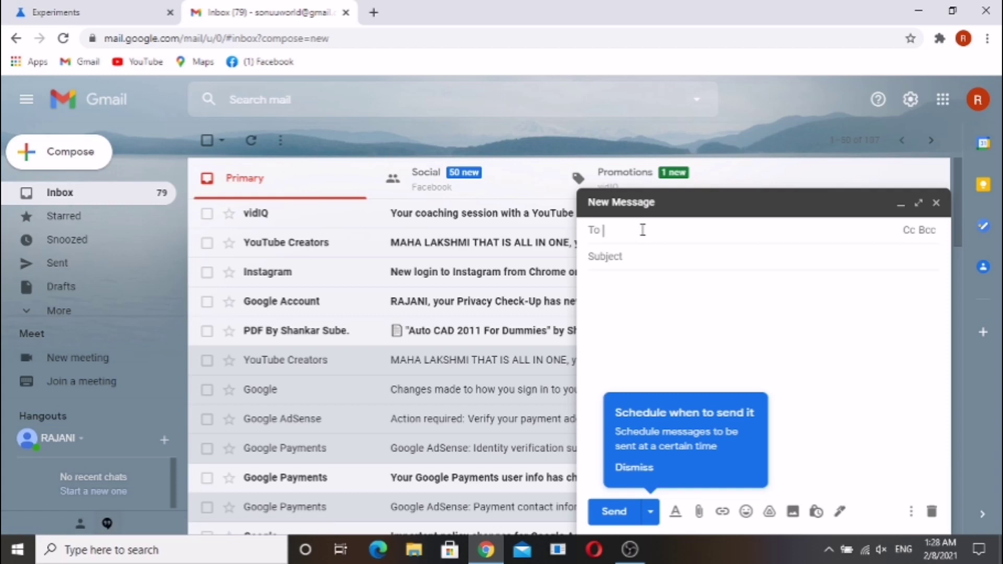
{"action": "key", "text": "Return"}
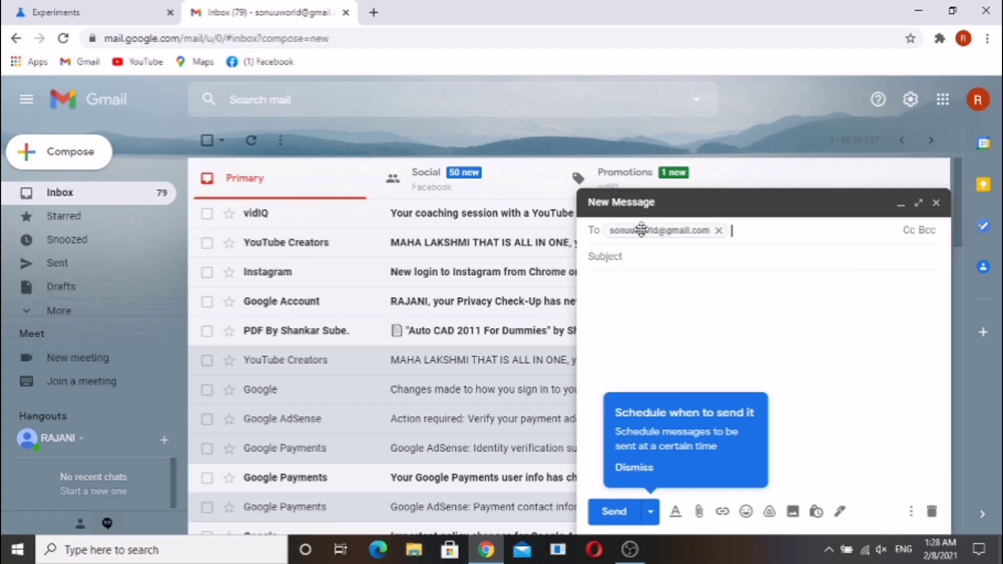
Add subject 'qr code' and body 'hi', attach the QR code PNG, and send
{"action": "key", "text": "Tab"}
{"action": "mouse_move", "coordinate": [643, 230]}
{"action": "type", "text": "qr code"}
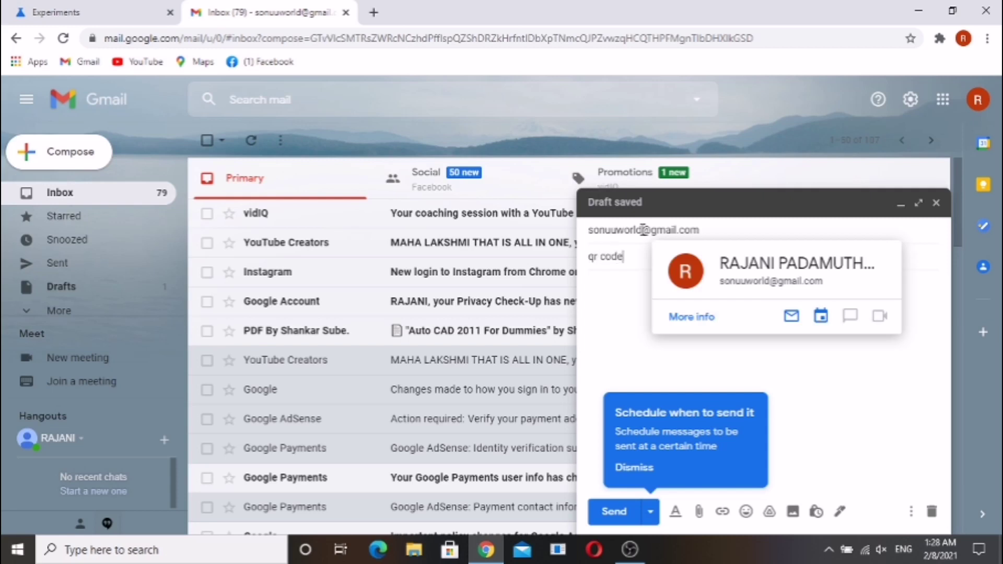
{"action": "key", "text": "Tab"}
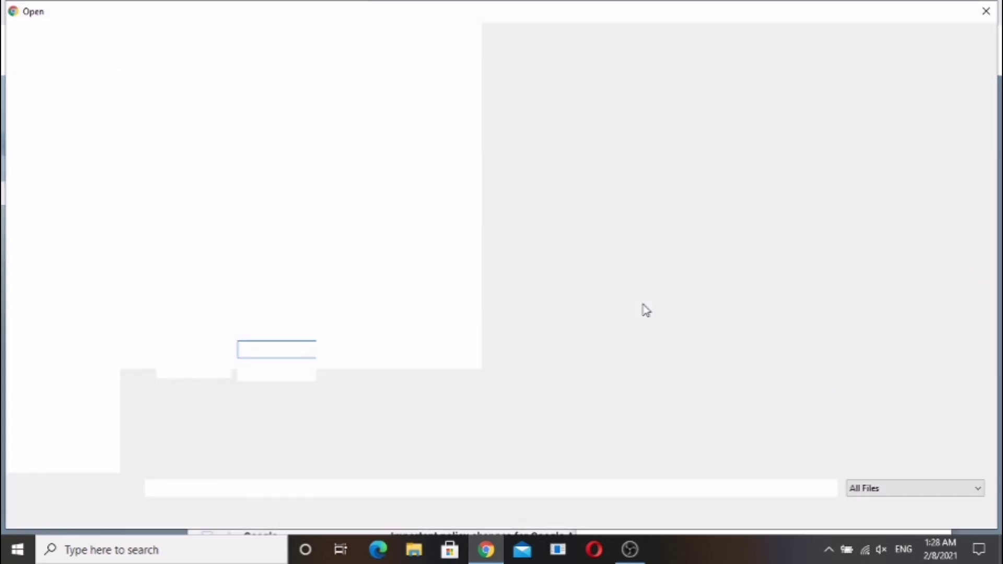
{"action": "double_click", "coordinate": [642, 309]}
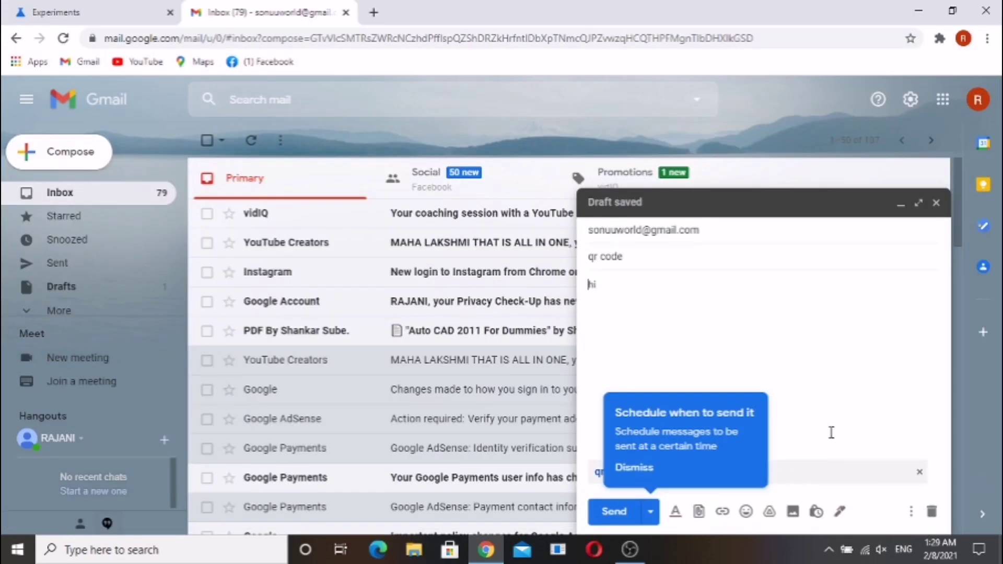
{"action": "left_click", "coordinate": [612, 519]}
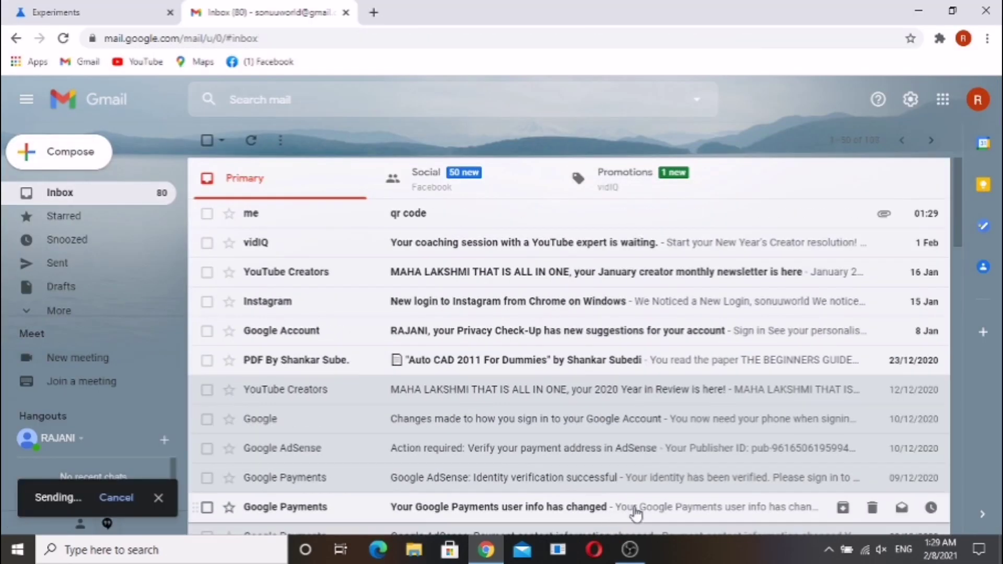
Open the sent 'qr code' message, preview its QR image attachment, and close the preview
{"action": "left_click", "coordinate": [429, 219]}
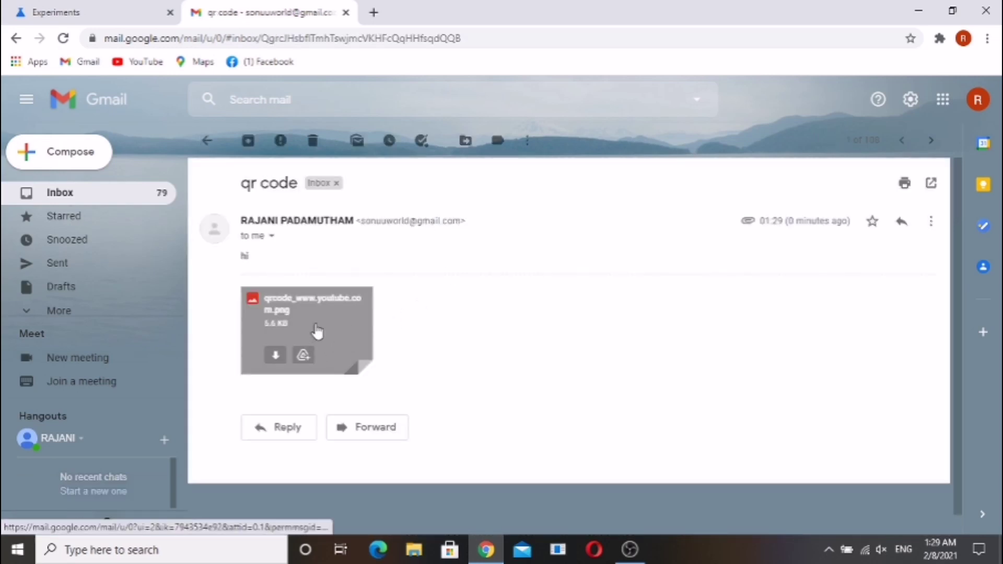
{"action": "left_click", "coordinate": [316, 329]}
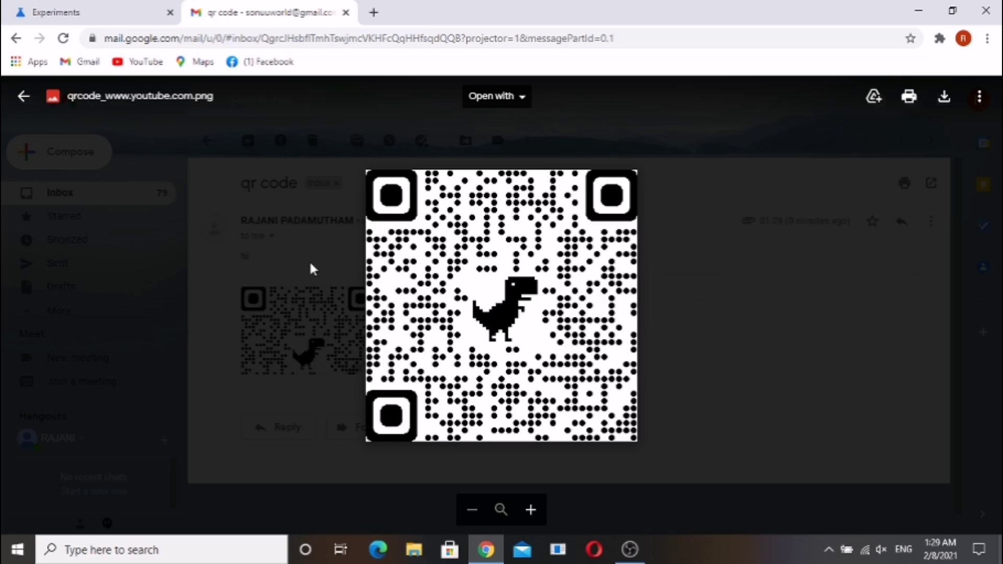
{"action": "left_click", "coordinate": [22, 100]}
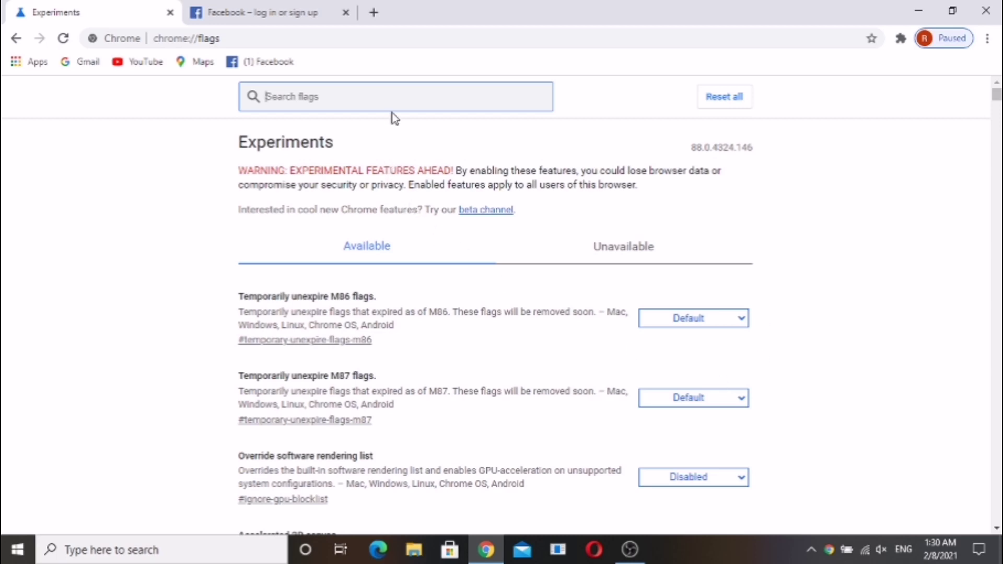
Search the flags for 'qr' and set 'Enable sharing page via QR Code' to Disabled
{"action": "type", "text": "qr"}
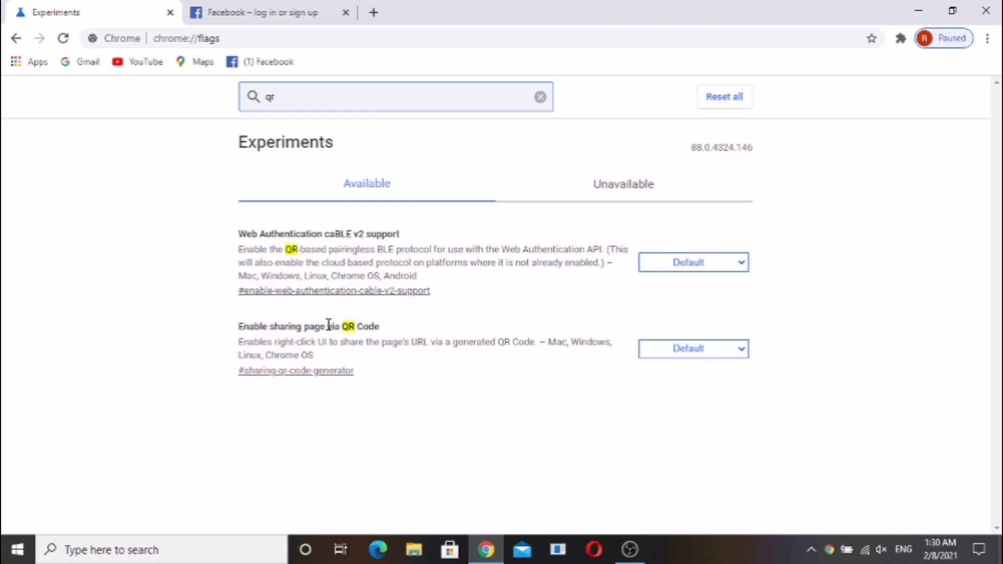
{"action": "left_click", "coordinate": [724, 348]}
{"action": "left_click", "coordinate": [704, 389]}
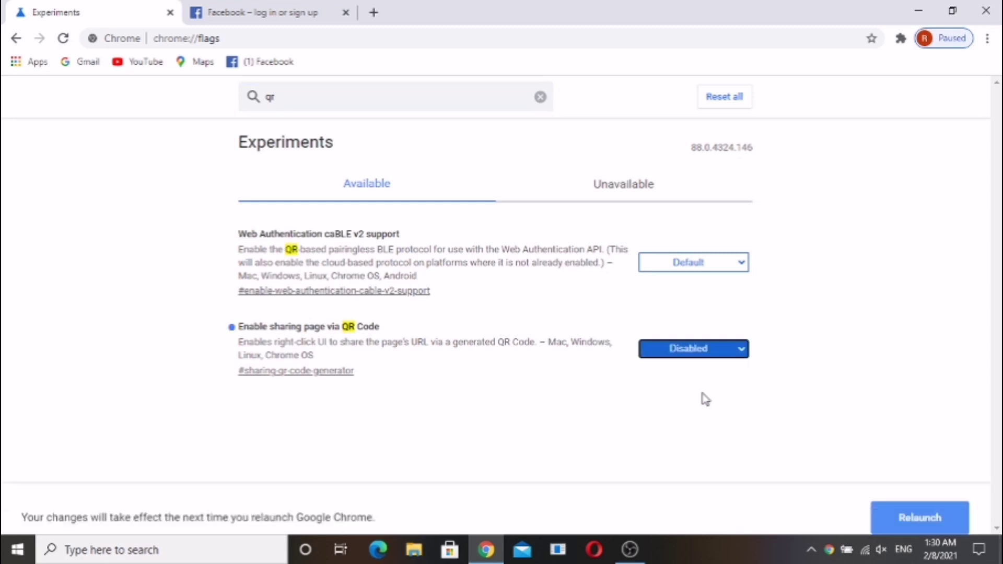
{"action": "left_click", "coordinate": [738, 356]}
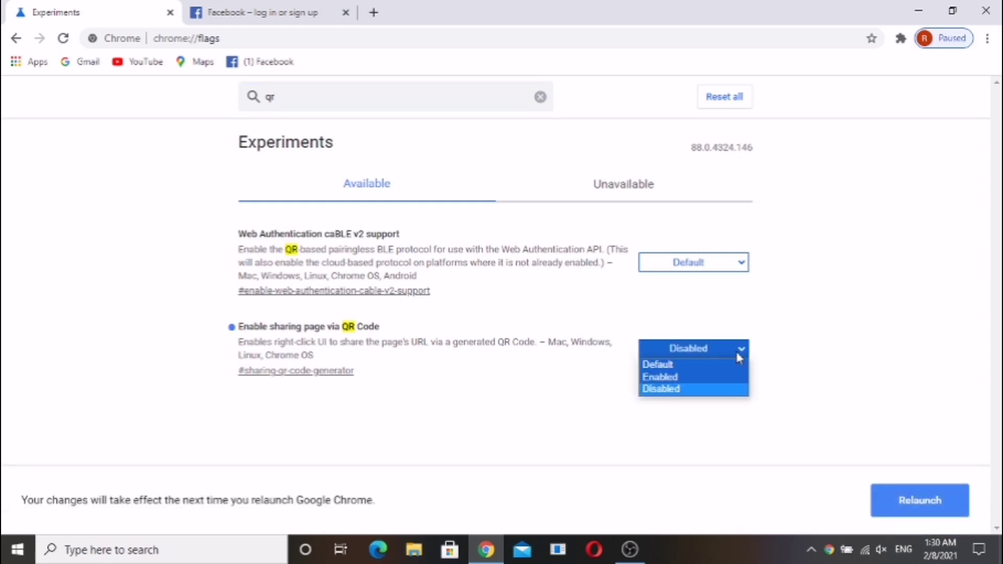
{"action": "left_click", "coordinate": [704, 370]}
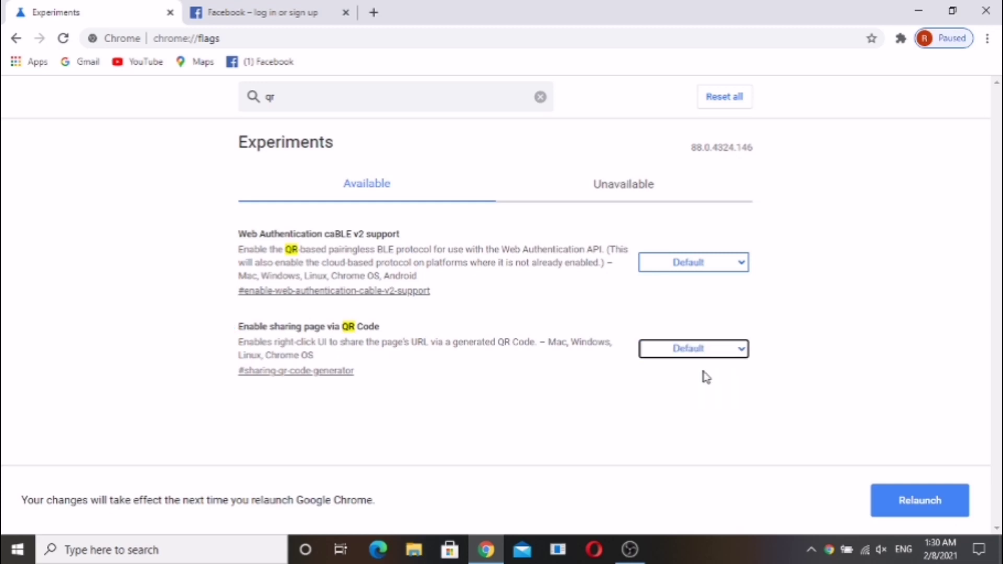
{"action": "left_click", "coordinate": [745, 354]}
{"action": "left_click", "coordinate": [695, 391]}
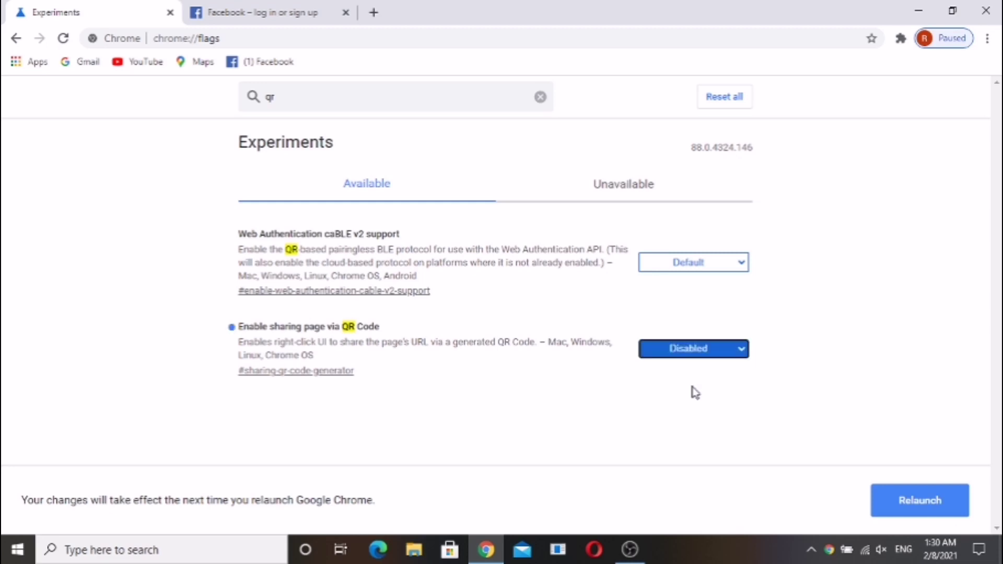